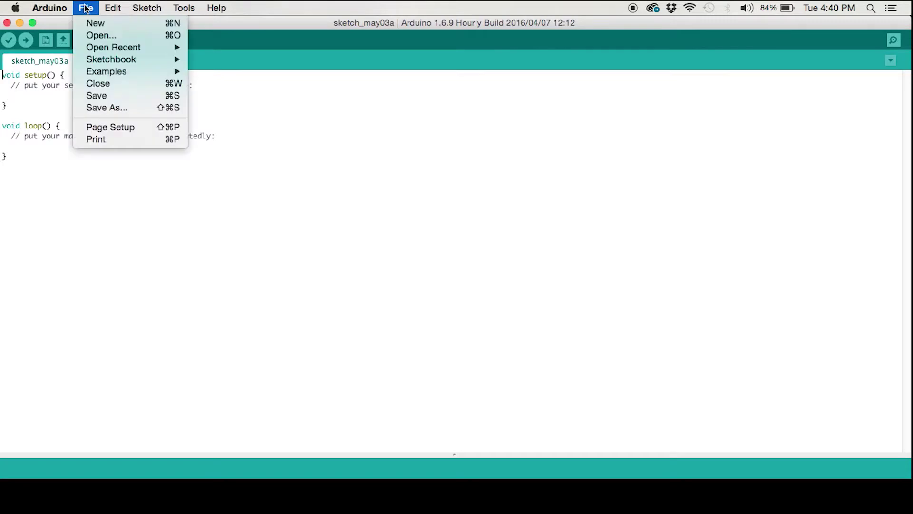
Open the VPT7_sensorinput_example sketch and maximize its window
{"action": "left_click", "coordinate": [101, 37]}
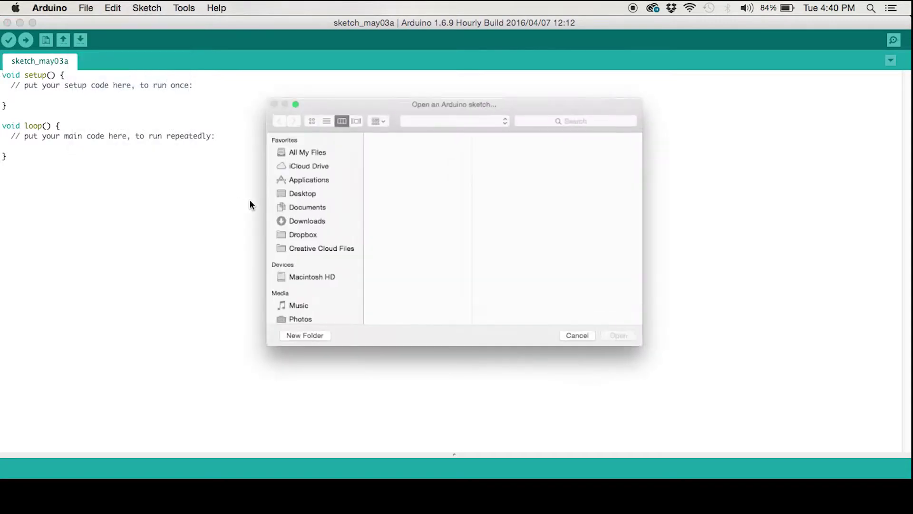
{"action": "double_click", "coordinate": [399, 135]}
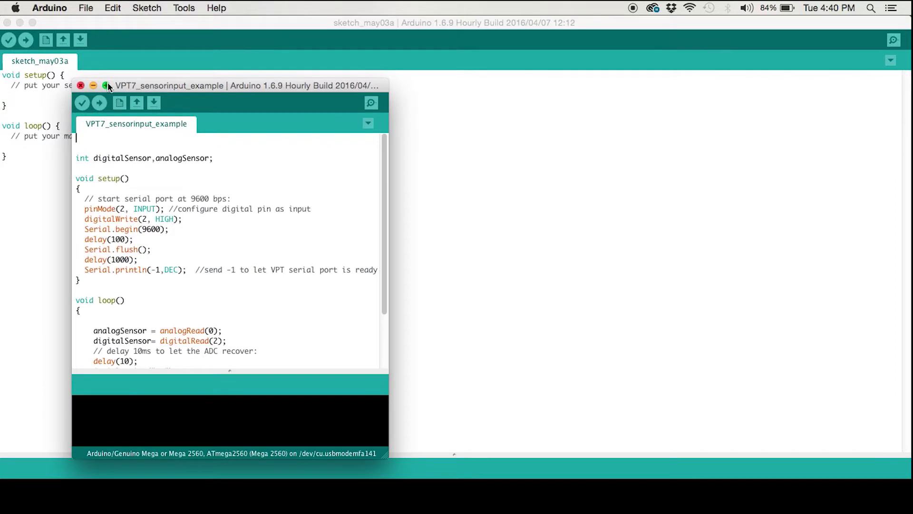
{"action": "left_click", "coordinate": [106, 85]}
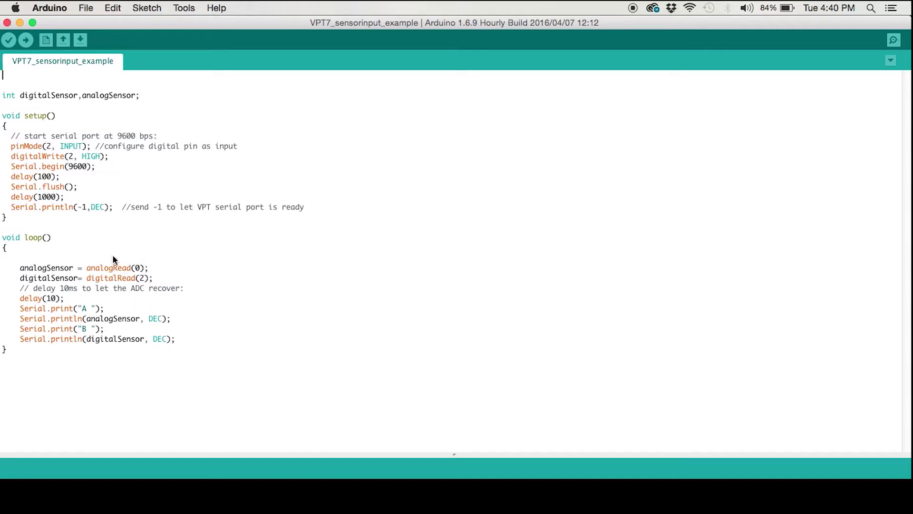
Set the sketch's serial port to /dev/cu.usbmodemfd131 under Tools > Port
{"action": "left_click", "coordinate": [142, 11]}
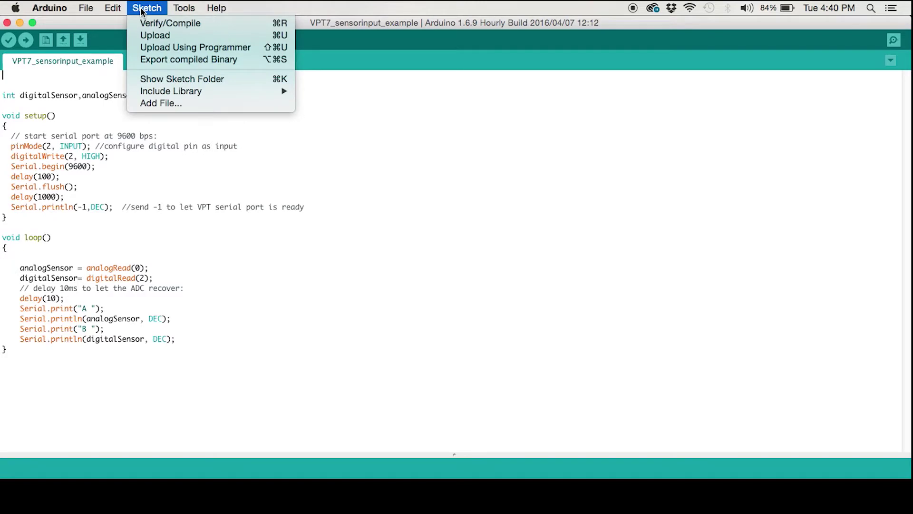
{"action": "mouse_move", "coordinate": [180, 11]}
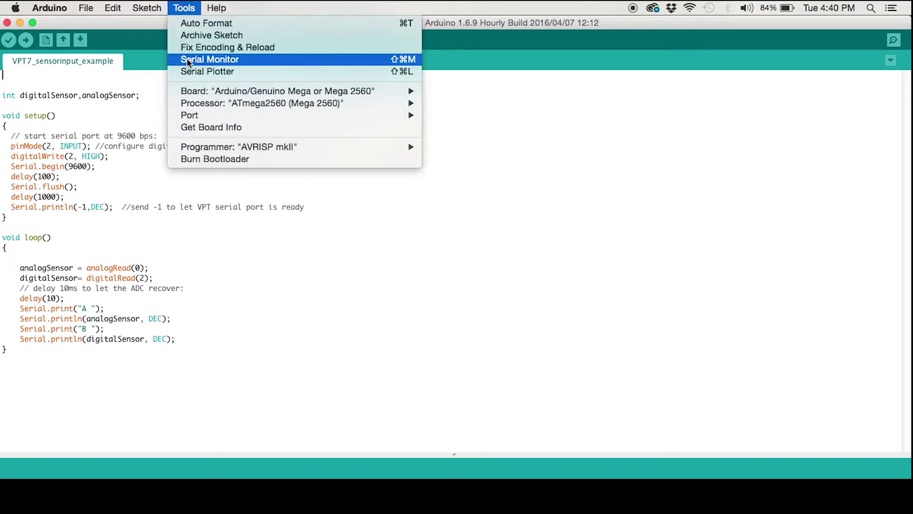
{"action": "mouse_move", "coordinate": [224, 97]}
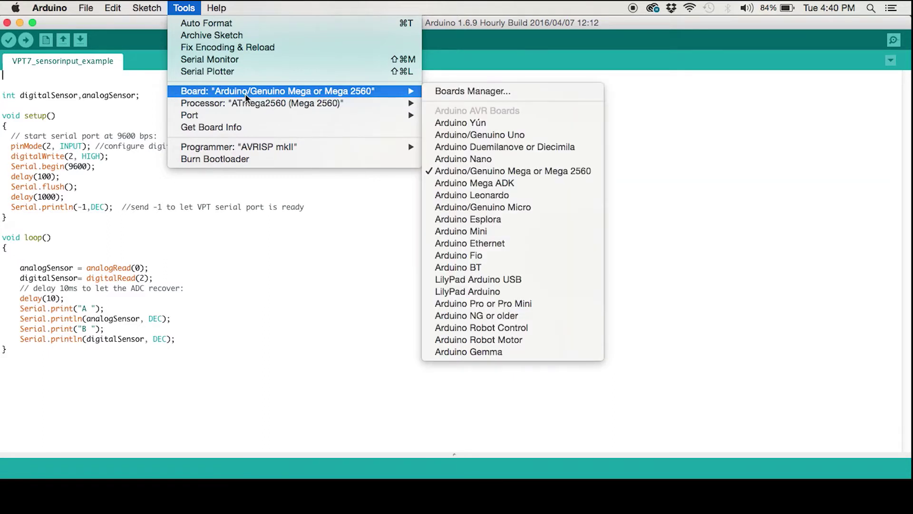
{"action": "mouse_move", "coordinate": [247, 119]}
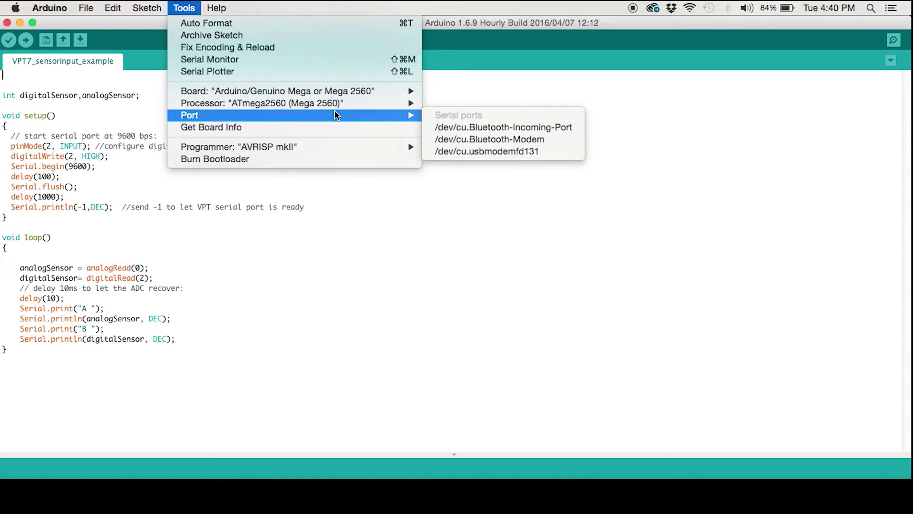
{"action": "left_click", "coordinate": [460, 150]}
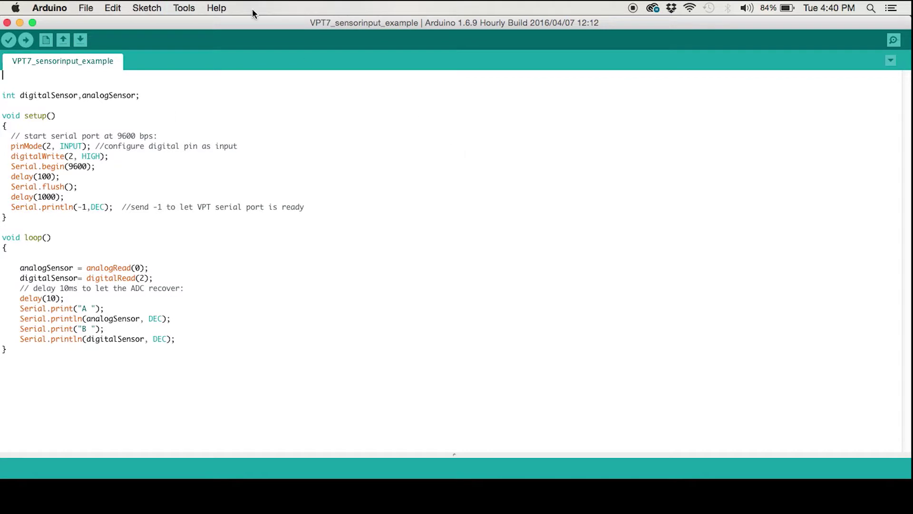
{"action": "left_click", "coordinate": [184, 9]}
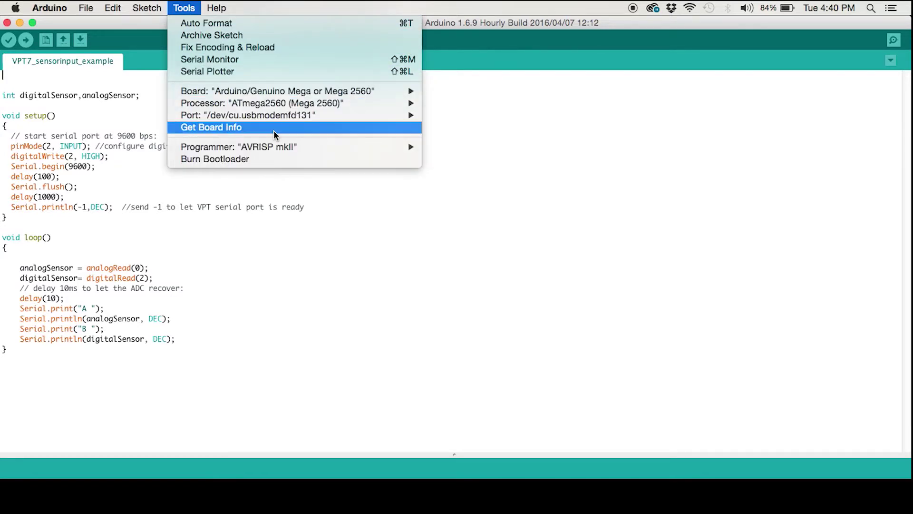
{"action": "left_click", "coordinate": [241, 233]}
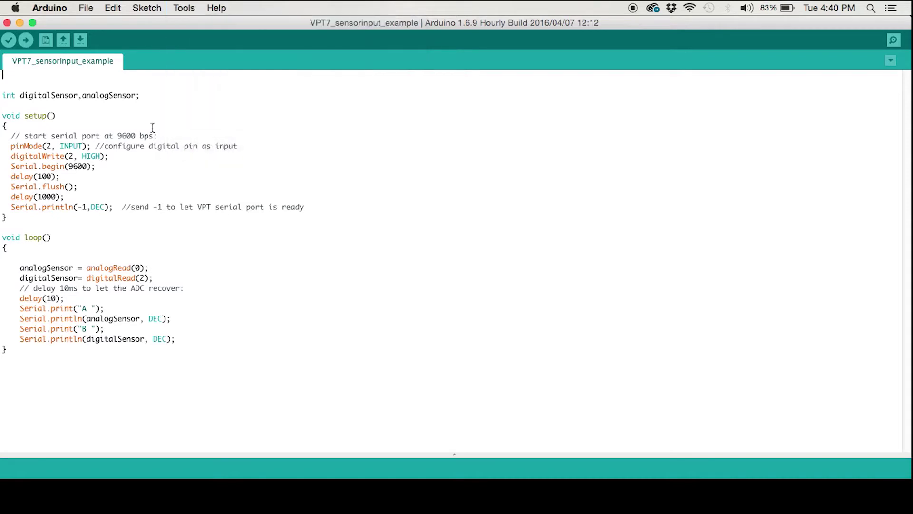
Verify (compile) the VPT7_sensorinput_example sketch
{"action": "left_click", "coordinate": [8, 41]}
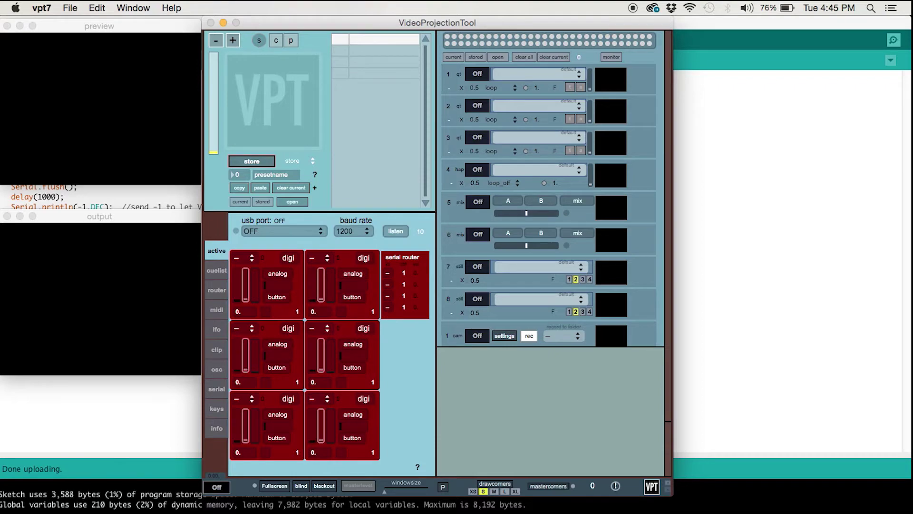
Listen for serial data on usbmodemfd131 and assign input A to the first serial module
{"action": "left_click", "coordinate": [227, 396]}
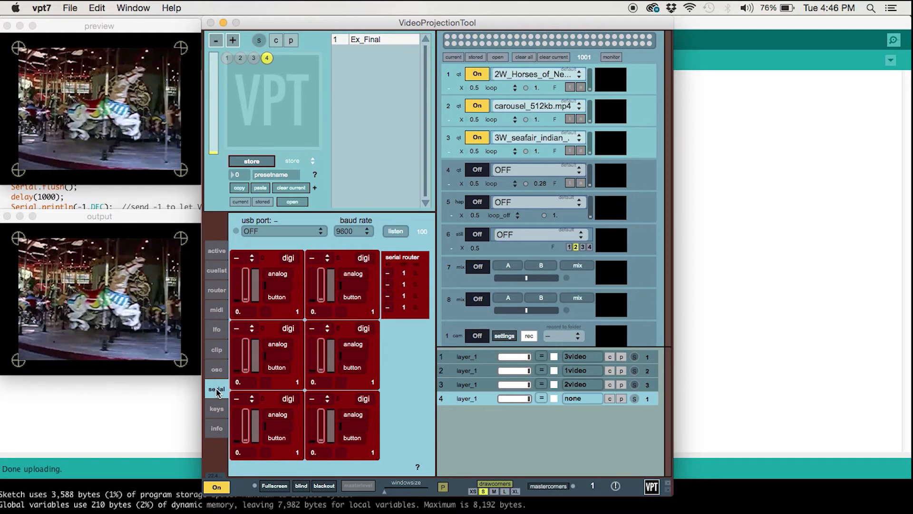
{"action": "left_click", "coordinate": [266, 233]}
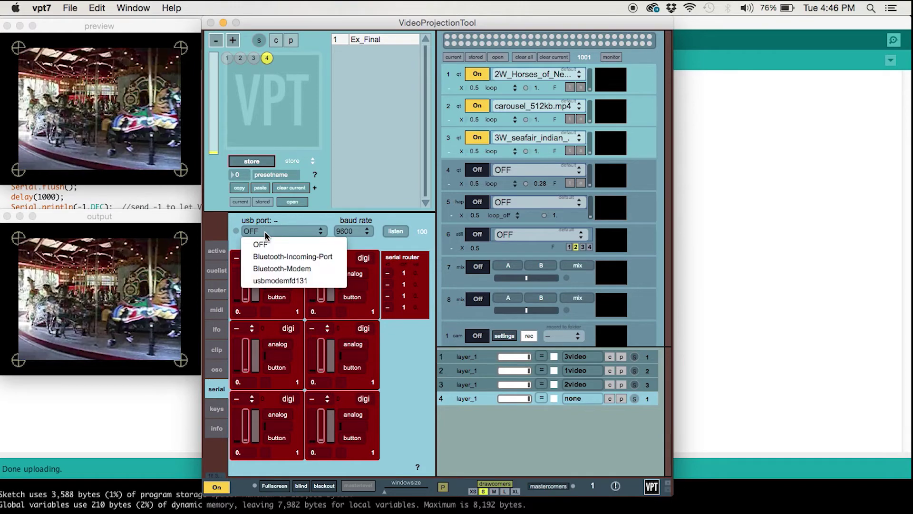
{"action": "left_click", "coordinate": [276, 281]}
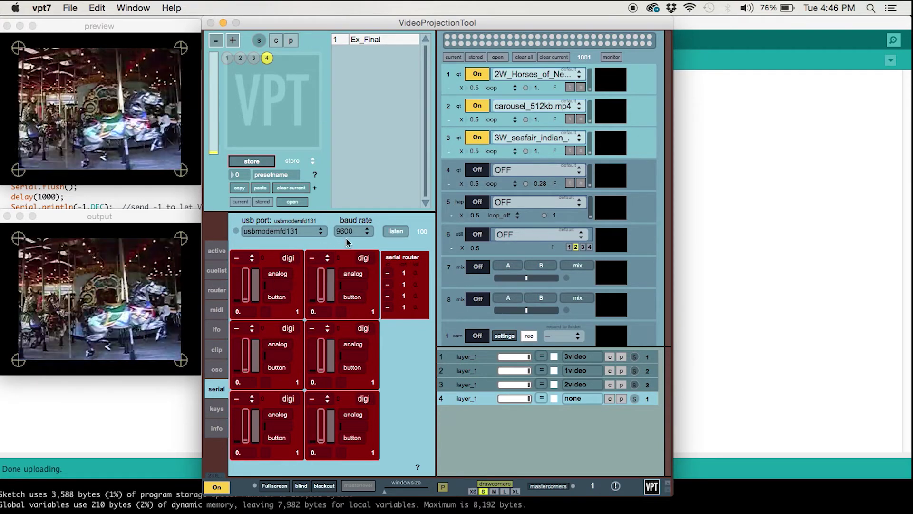
{"action": "left_click", "coordinate": [393, 232]}
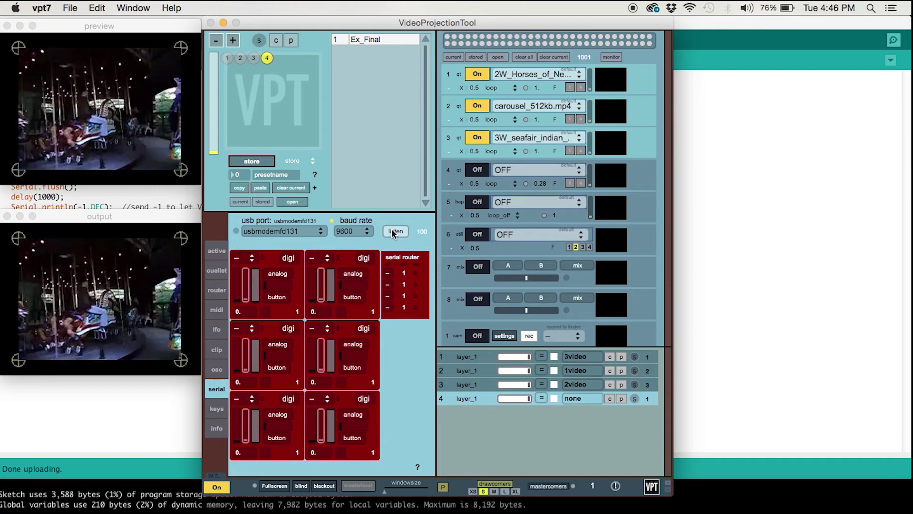
{"action": "left_click", "coordinate": [393, 231]}
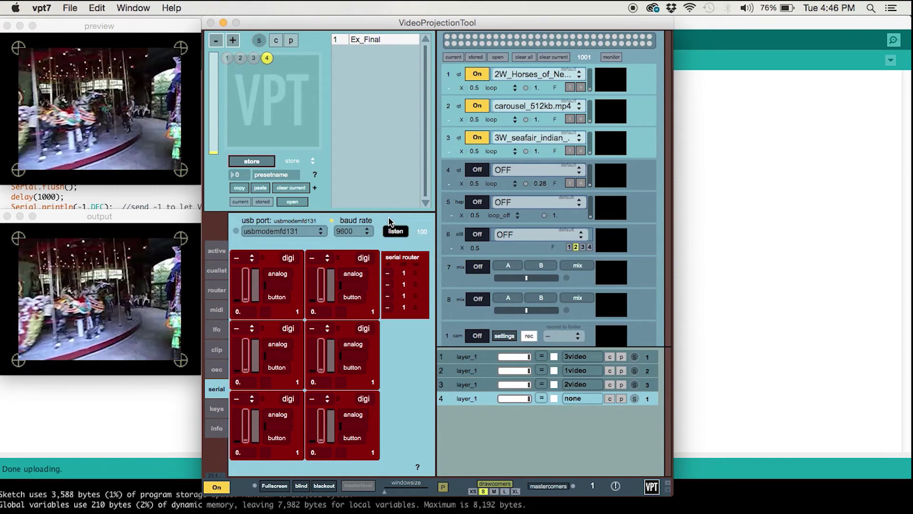
{"action": "left_click", "coordinate": [393, 233]}
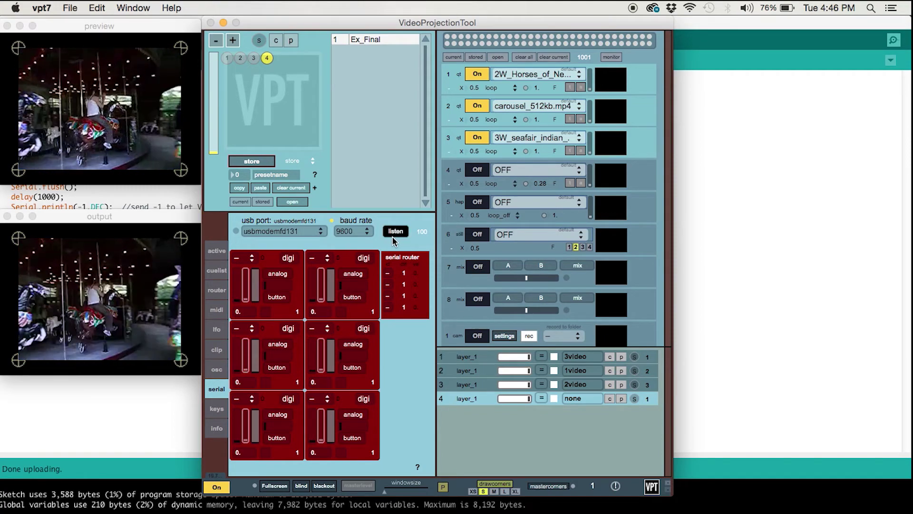
{"action": "left_click", "coordinate": [252, 258]}
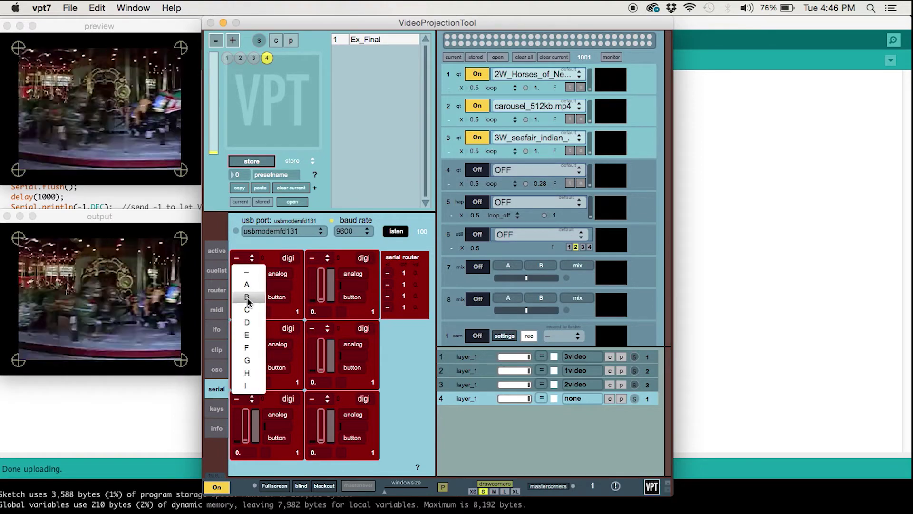
{"action": "left_click", "coordinate": [250, 284]}
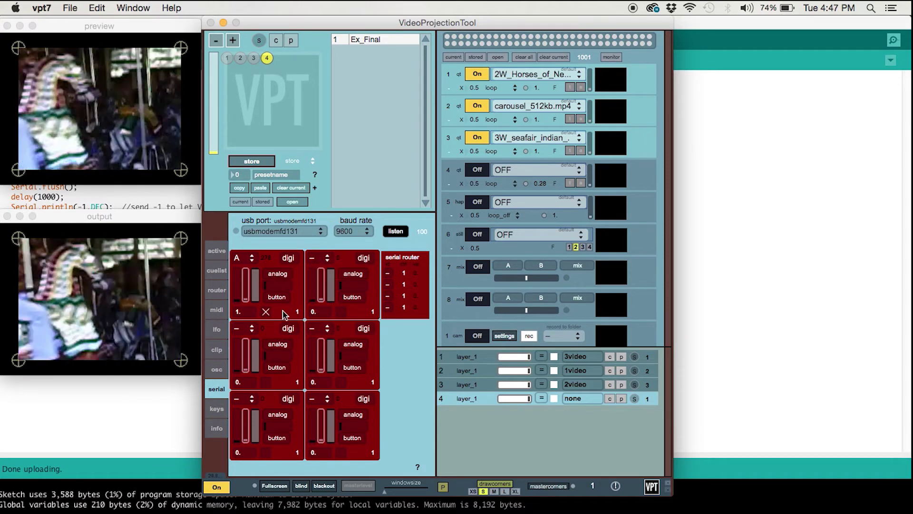
Route input A through the first serial router row and make channel 1 analog
{"action": "left_click", "coordinate": [390, 274]}
{"action": "left_click", "coordinate": [393, 295]}
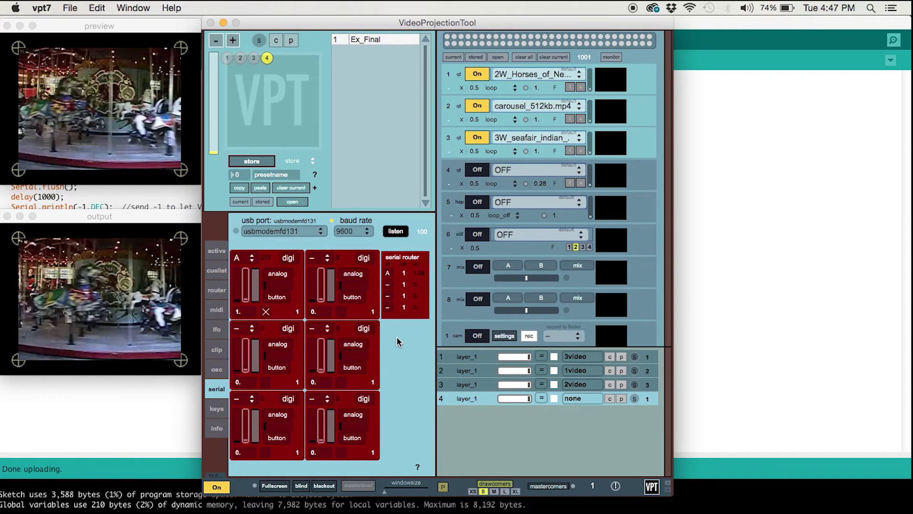
{"action": "left_click", "coordinate": [295, 258]}
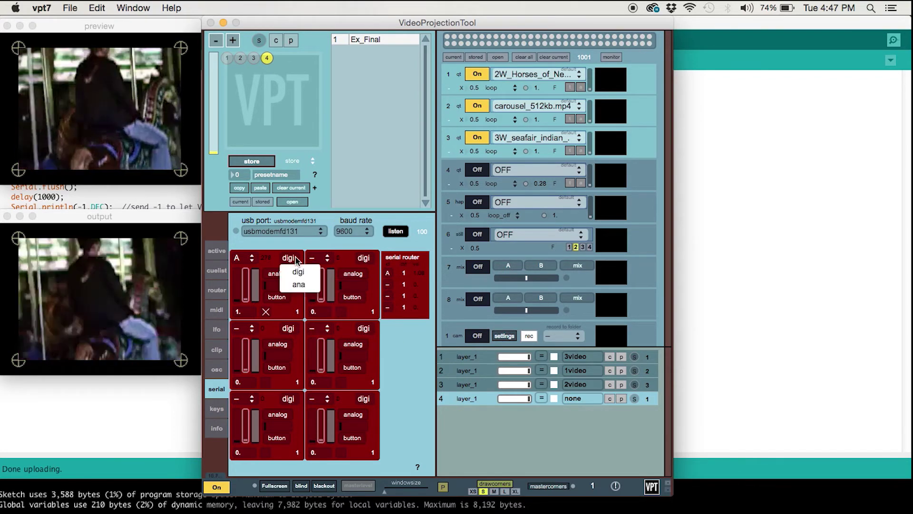
{"action": "left_click", "coordinate": [298, 284]}
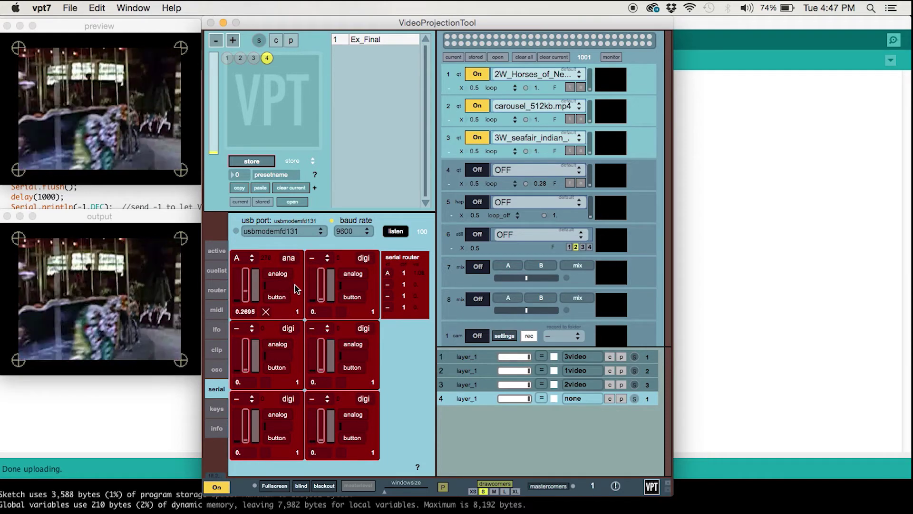
Label channel 2 as input B and set the serial router's second row to B
{"action": "left_click", "coordinate": [326, 267]}
{"action": "left_click", "coordinate": [333, 296]}
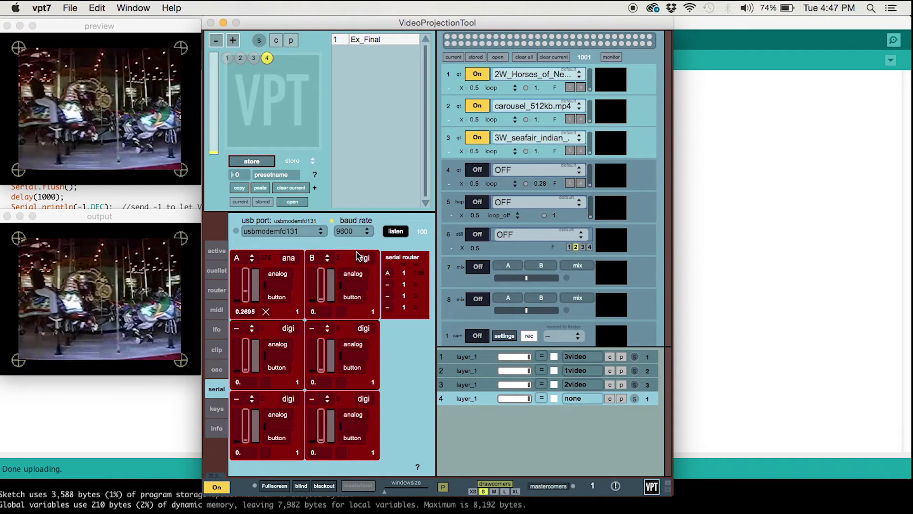
{"action": "left_click", "coordinate": [387, 288]}
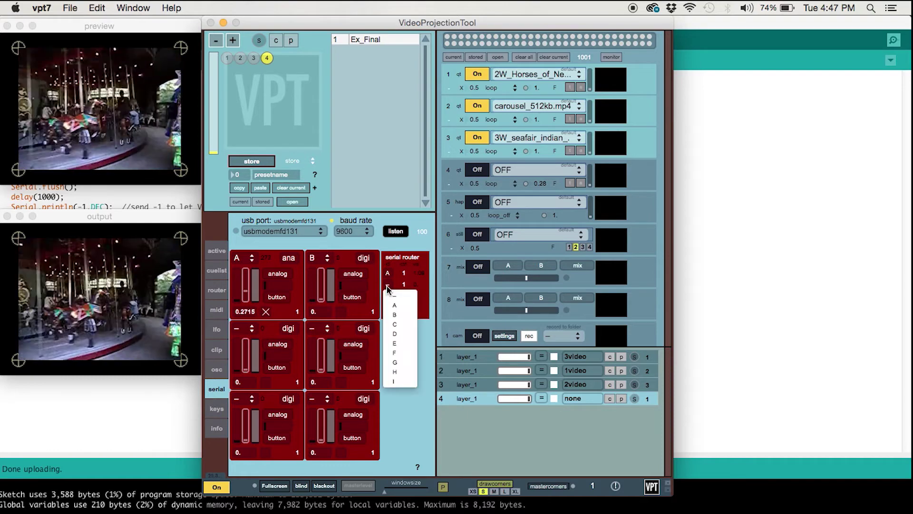
{"action": "left_click", "coordinate": [394, 321]}
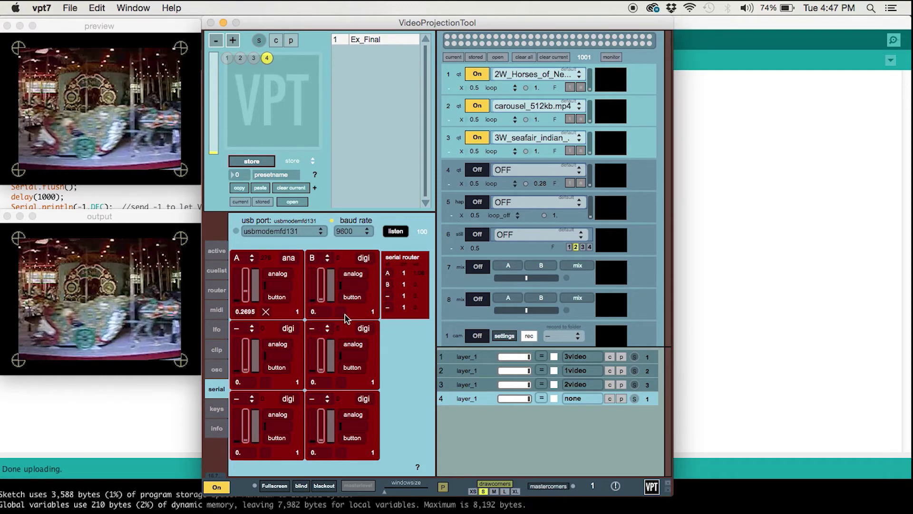
Open the routing table and set the first row's controller number to 2
{"action": "left_click", "coordinate": [216, 272]}
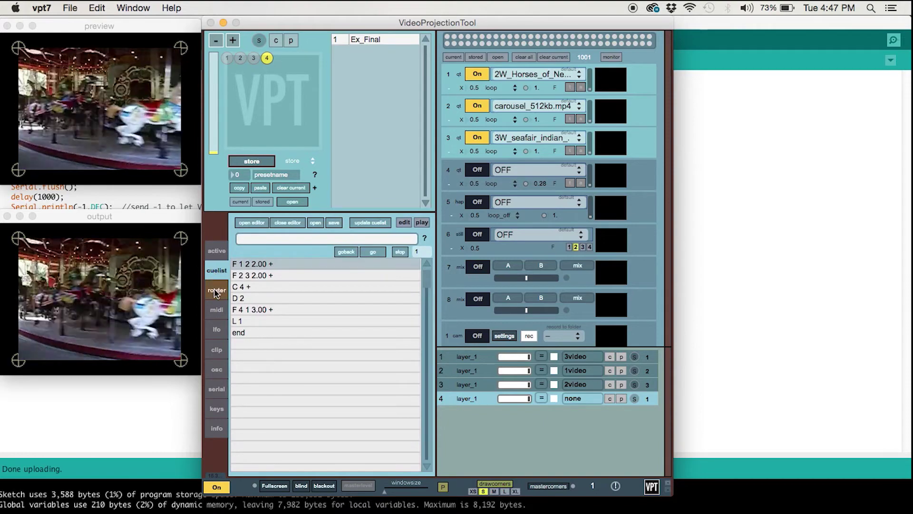
{"action": "left_click", "coordinate": [217, 290]}
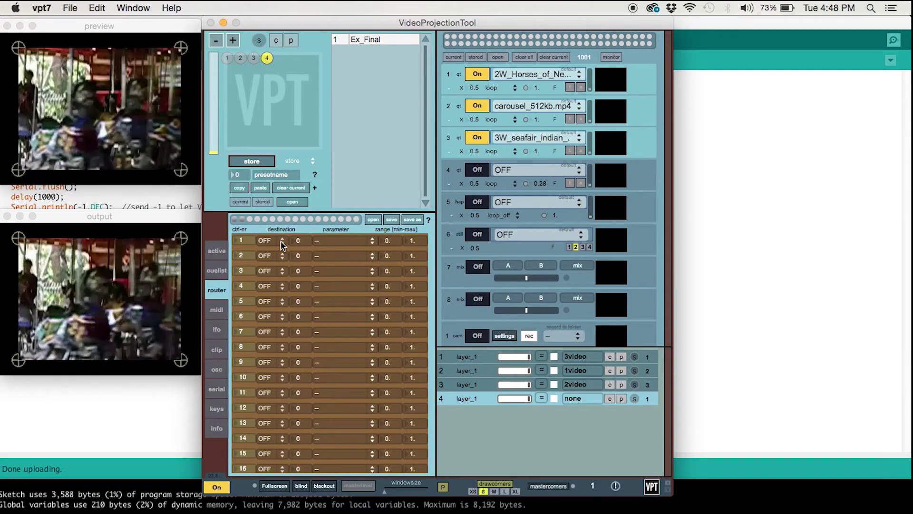
{"action": "left_click", "coordinate": [246, 242]}
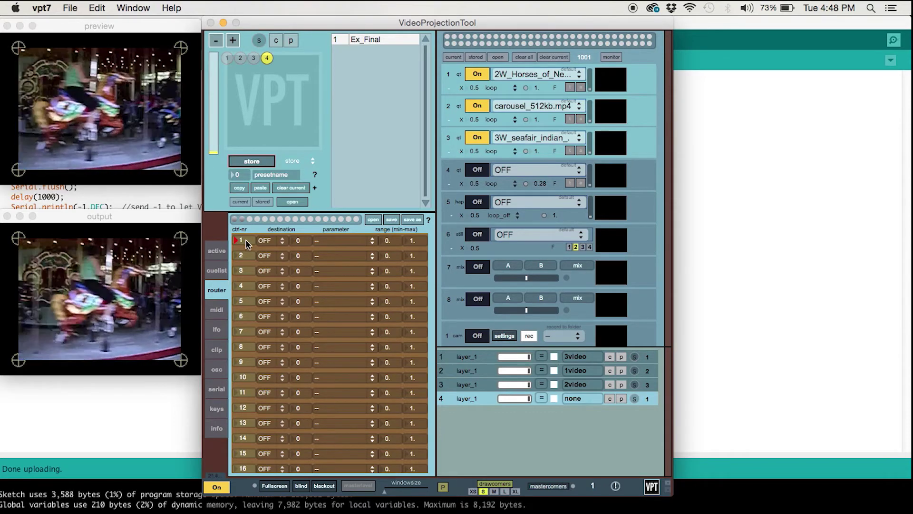
{"action": "left_click_drag", "start_coordinate": [246, 240], "coordinate": [246, 239]}
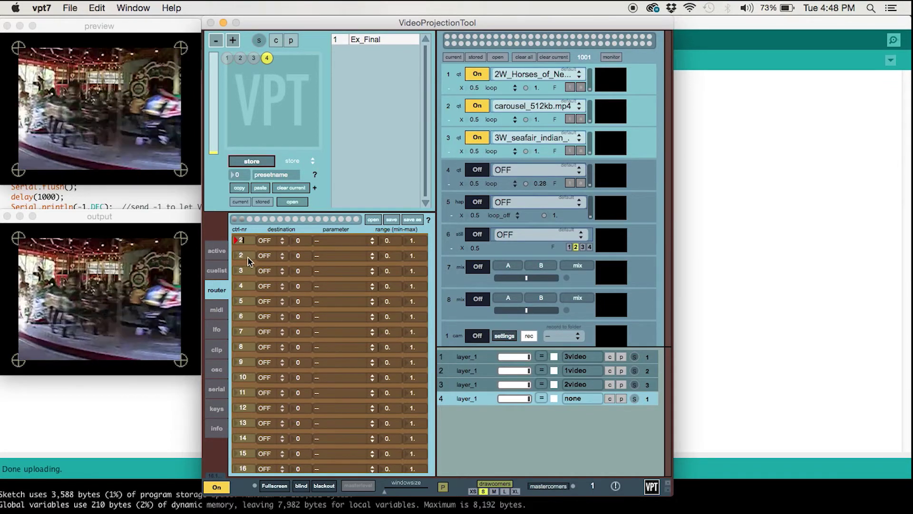
Point that routing row at video 2's scrub parameter
{"action": "left_click", "coordinate": [282, 244]}
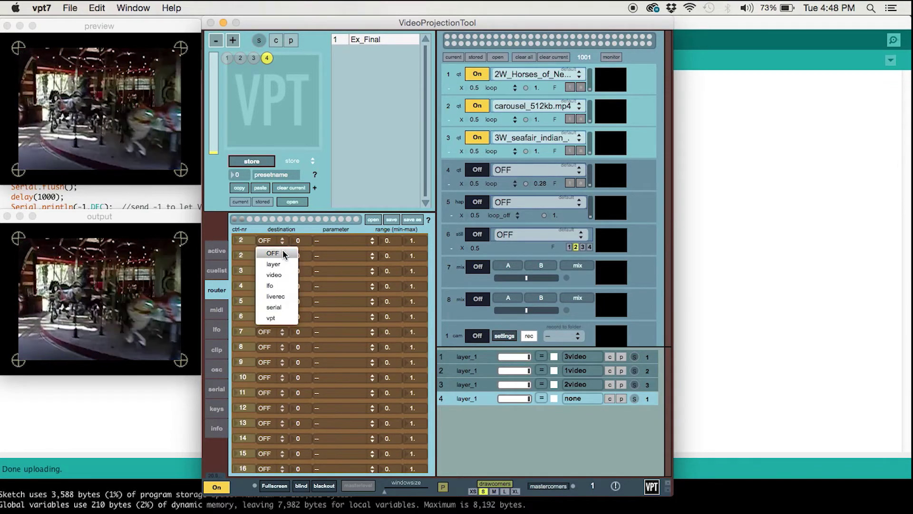
{"action": "left_click", "coordinate": [278, 275]}
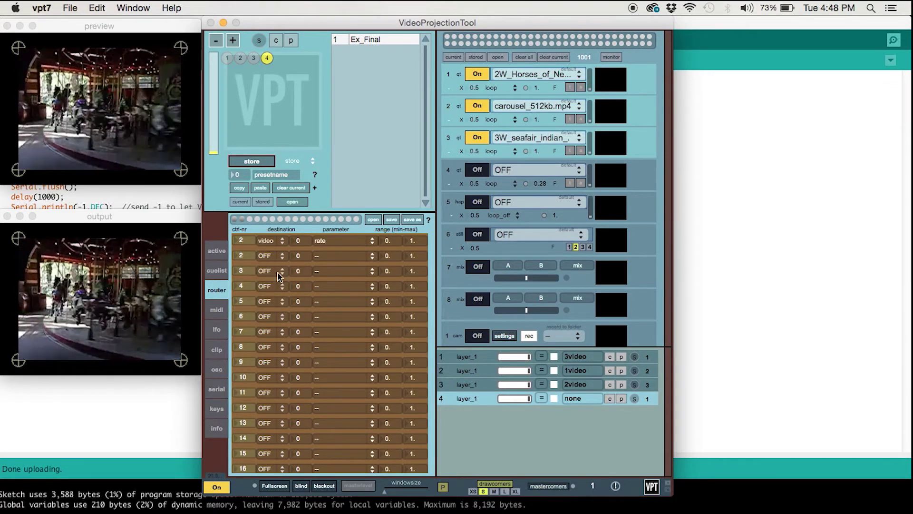
{"action": "left_click", "coordinate": [297, 242]}
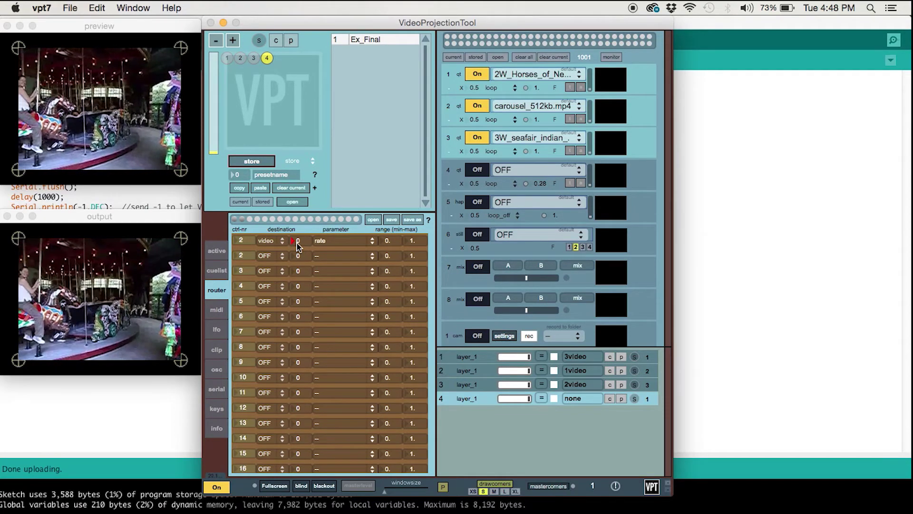
{"action": "left_click_drag", "start_coordinate": [297, 245], "coordinate": [297, 240]}
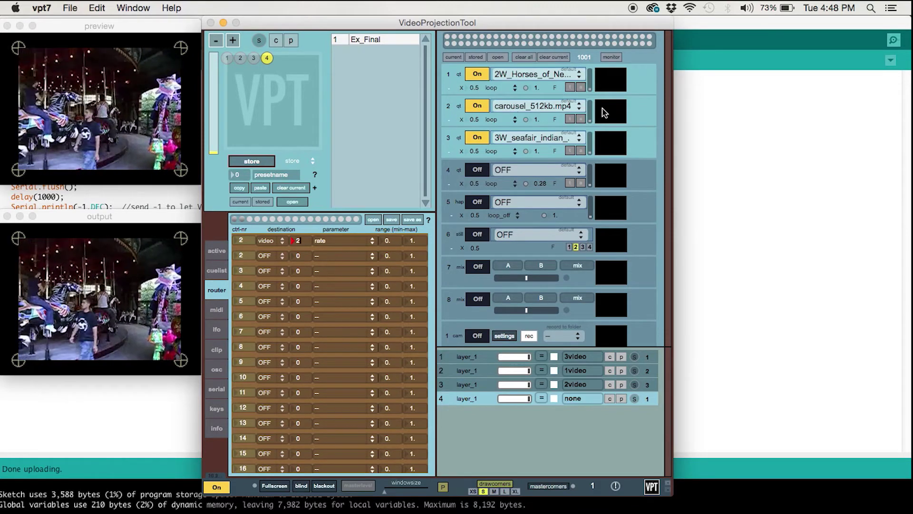
{"action": "mouse_move", "coordinate": [603, 111]}
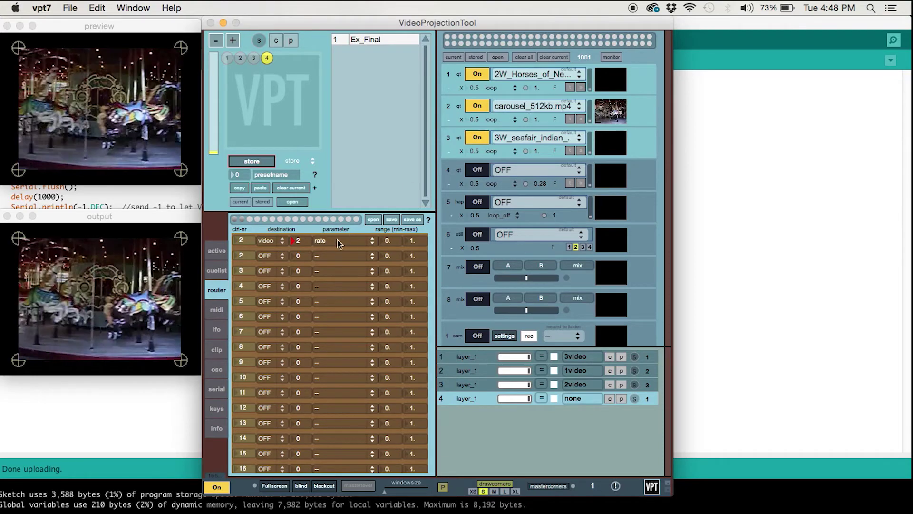
{"action": "left_click", "coordinate": [362, 244]}
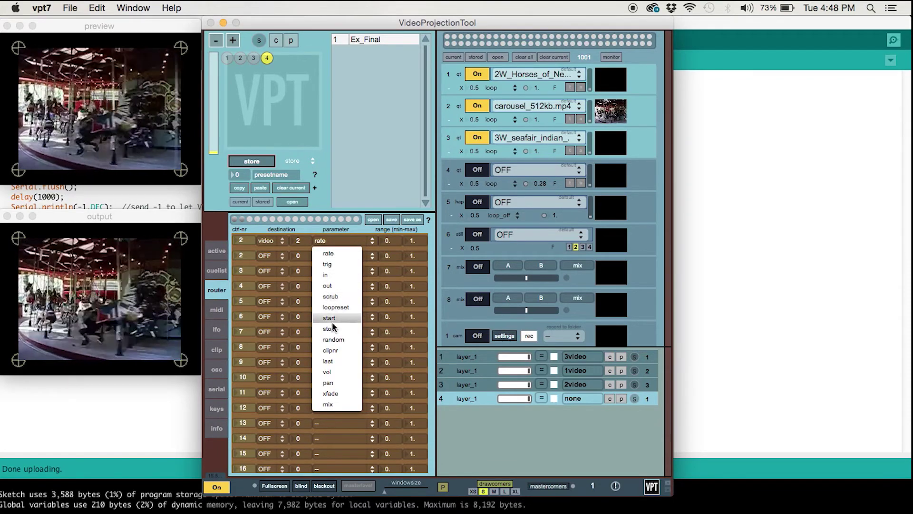
{"action": "left_click", "coordinate": [332, 296]}
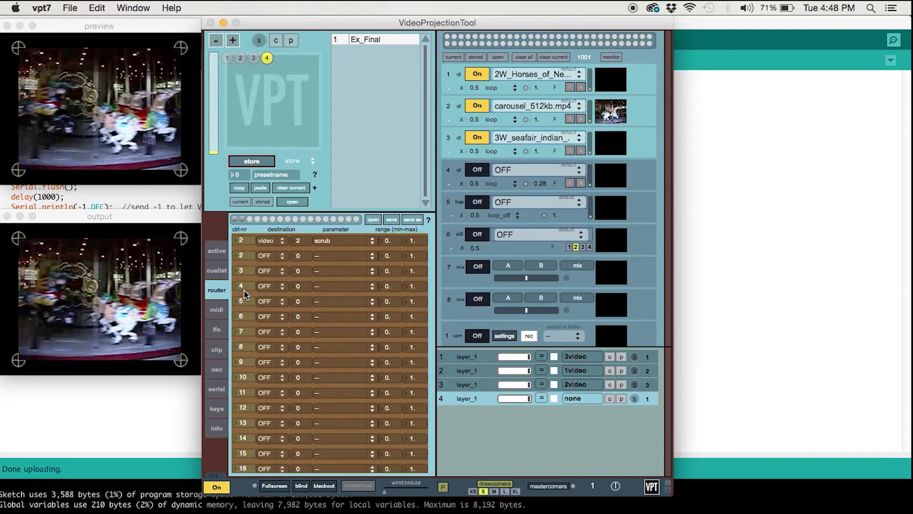
In the serial tab, change the B row's controller number from 1 to 2
{"action": "left_click", "coordinate": [214, 390]}
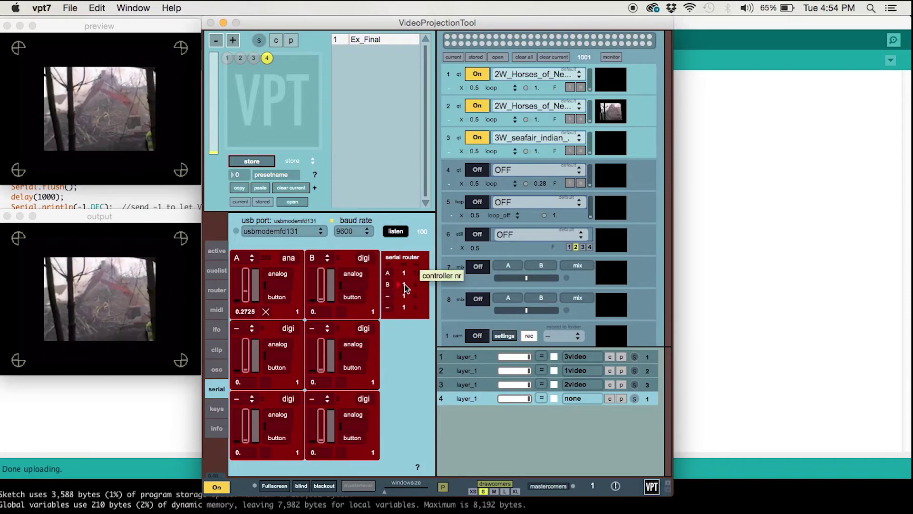
{"action": "left_click_drag", "start_coordinate": [405, 286], "coordinate": [405, 282]}
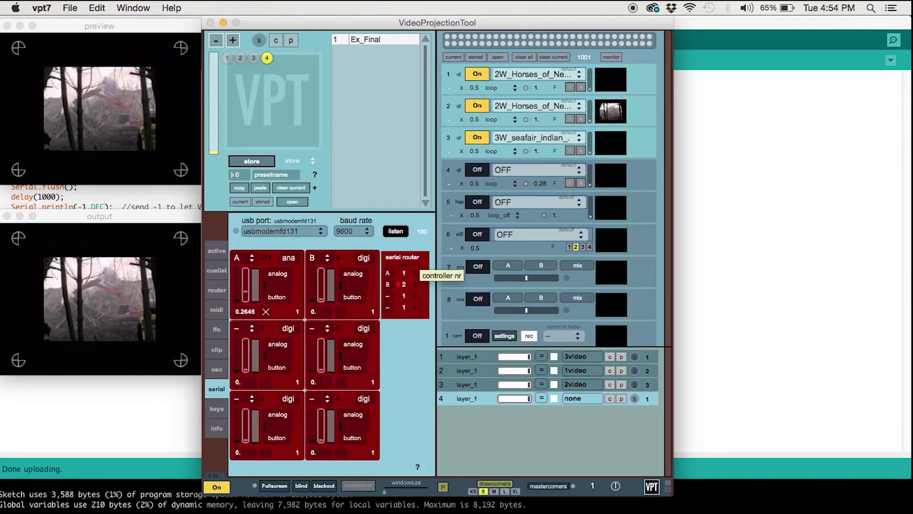